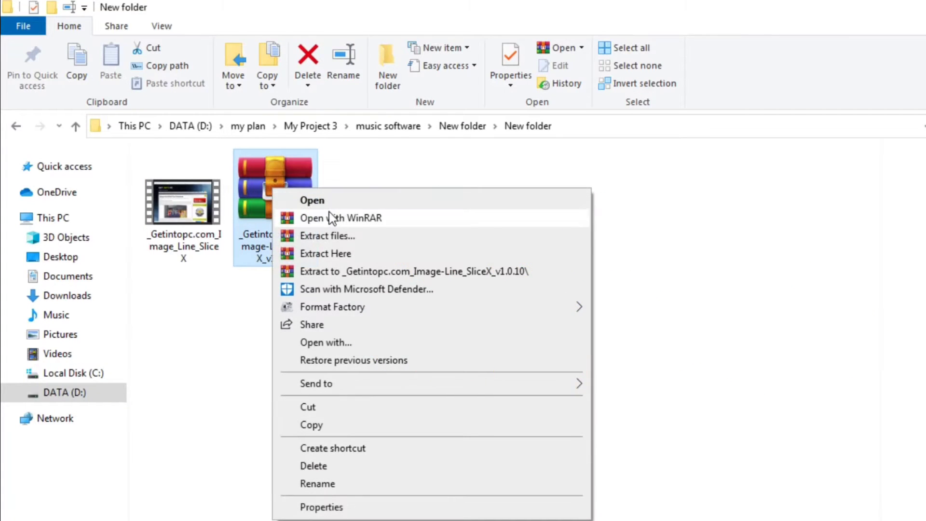
Step: Extract the SliceX download and open its inner Image-Line_SliceX_v1.0.10 folder
left_click(335, 274)
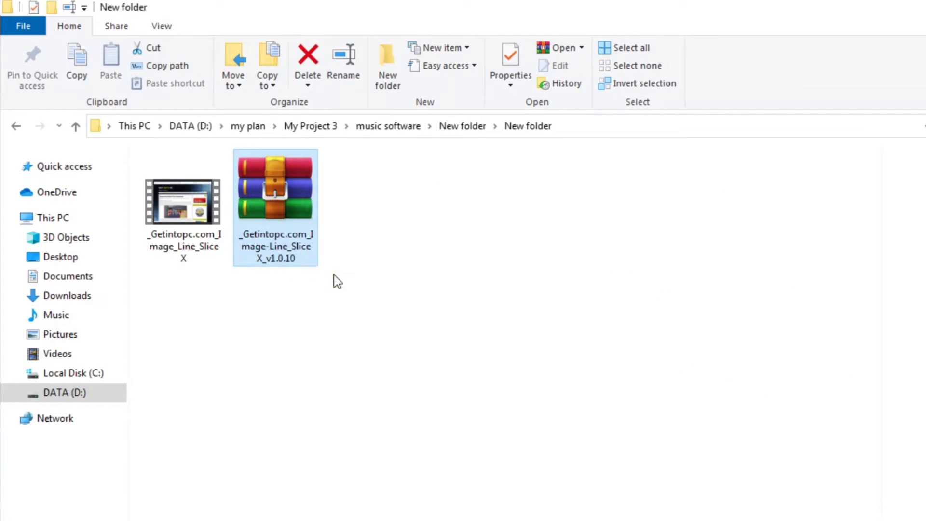
double_click(185, 199)
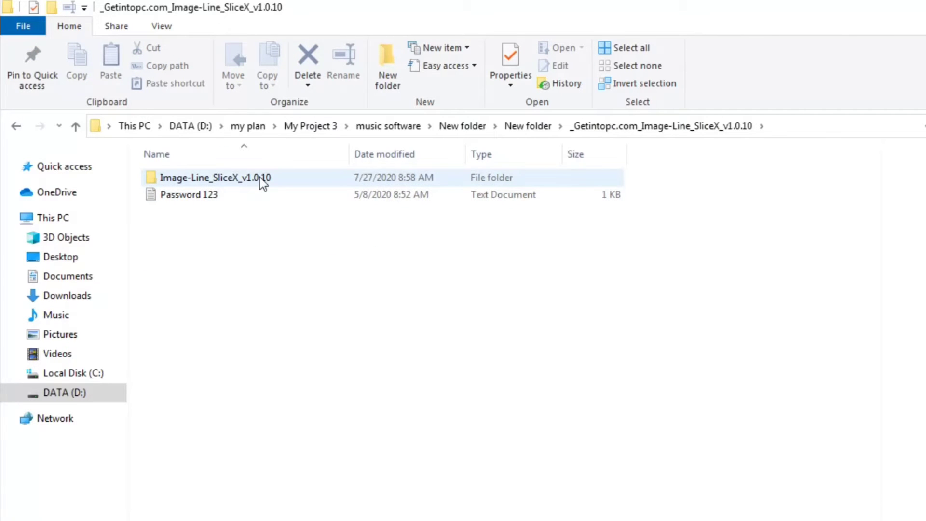
double_click(263, 182)
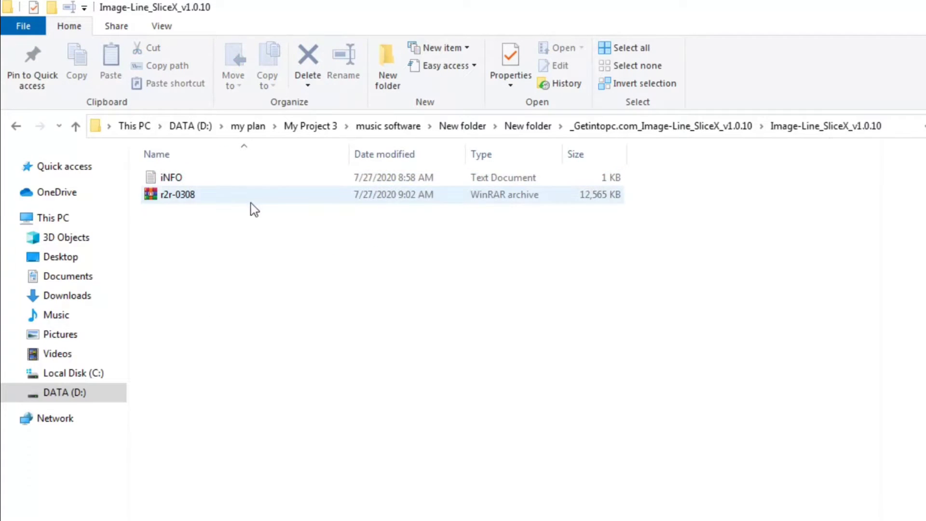
Step: Extract the r2r-0308 archive here, exposing the slicex_install application
right_click(252, 197)
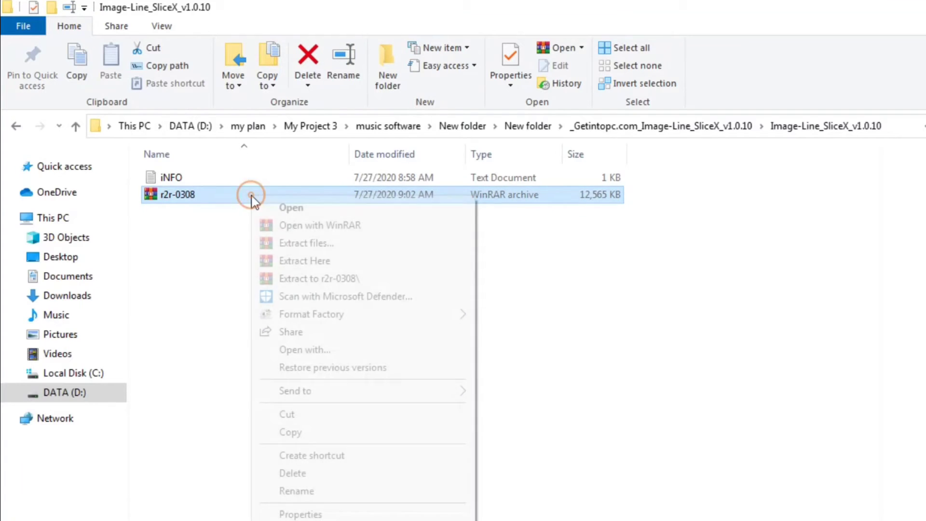
left_click(346, 261)
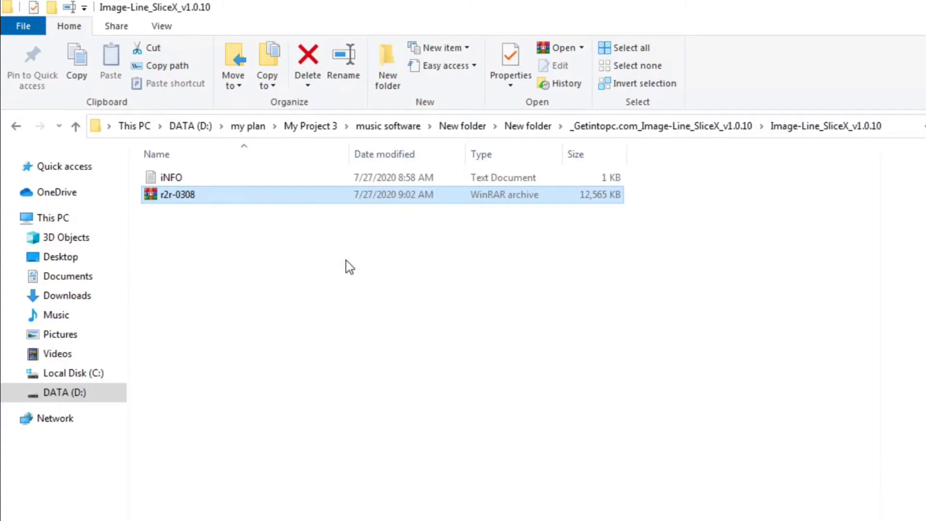
left_click(224, 228)
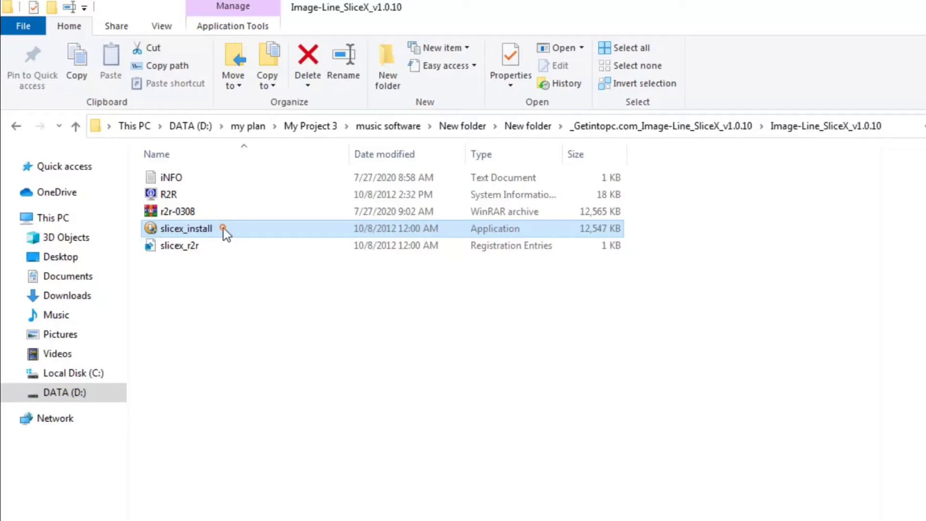
Step: Run slicex_install as administrator and install with all components and default folders
right_click(224, 228)
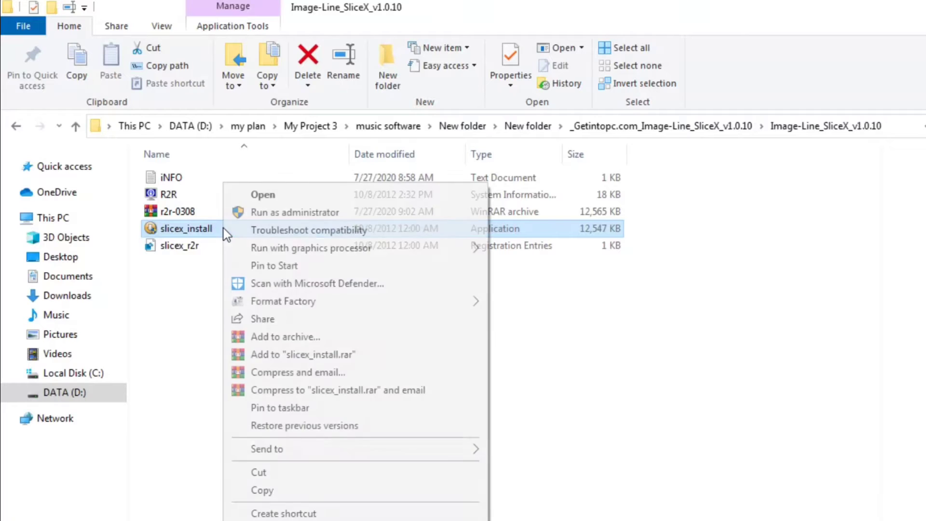
left_click(293, 211)
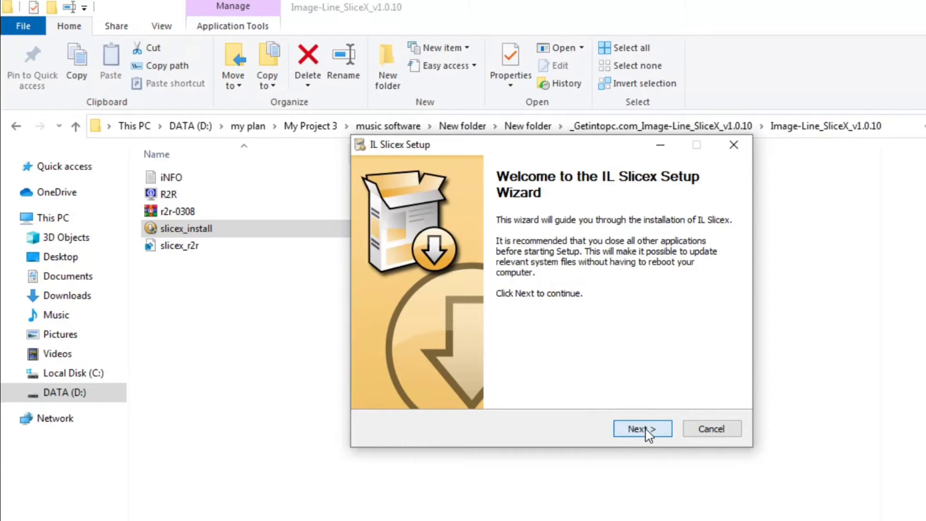
left_click(642, 428)
left_click(642, 428)
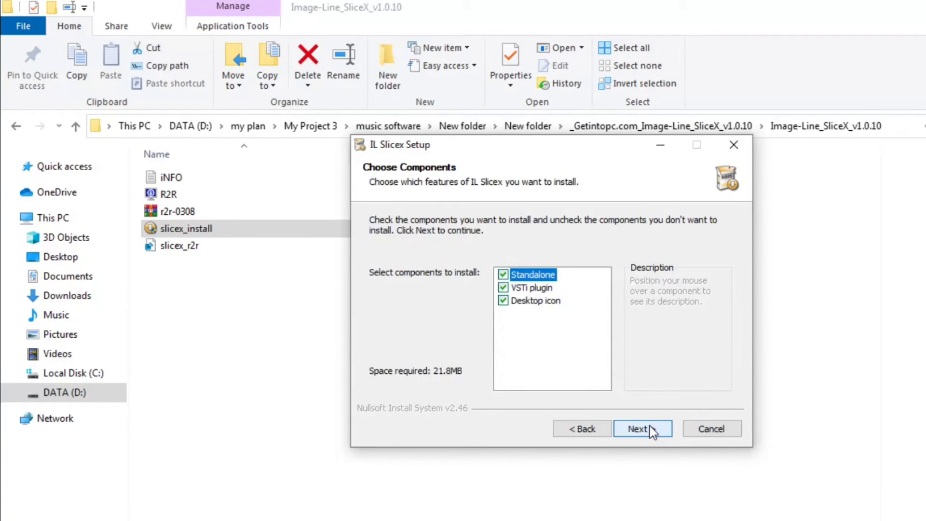
left_click(647, 430)
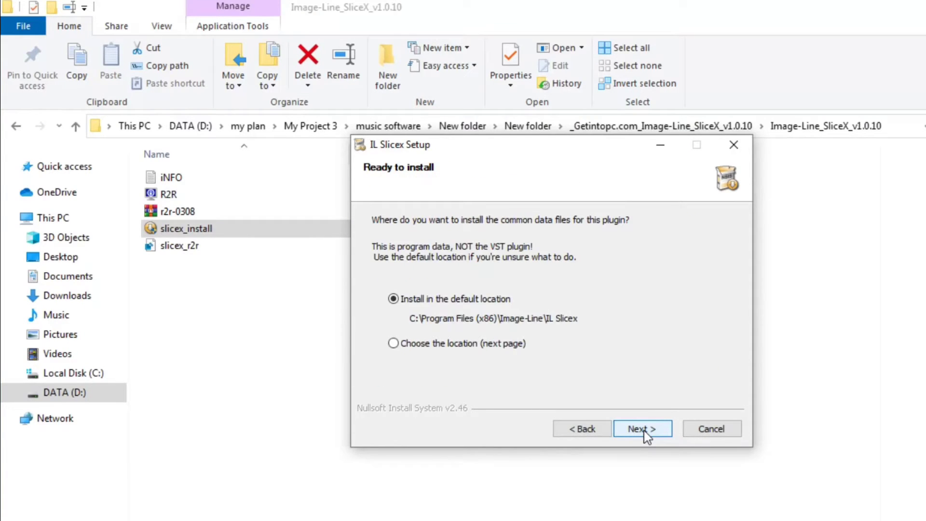
left_click(642, 429)
left_click(642, 429)
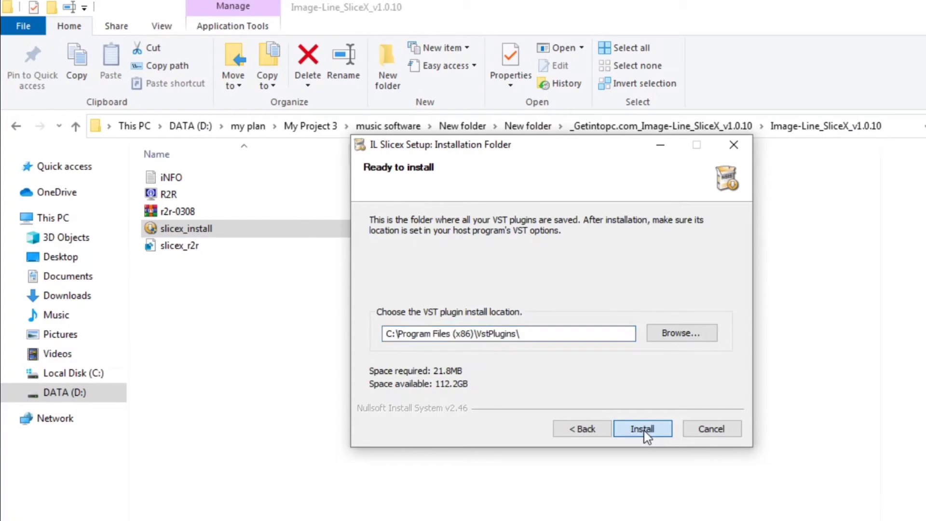
left_click(647, 433)
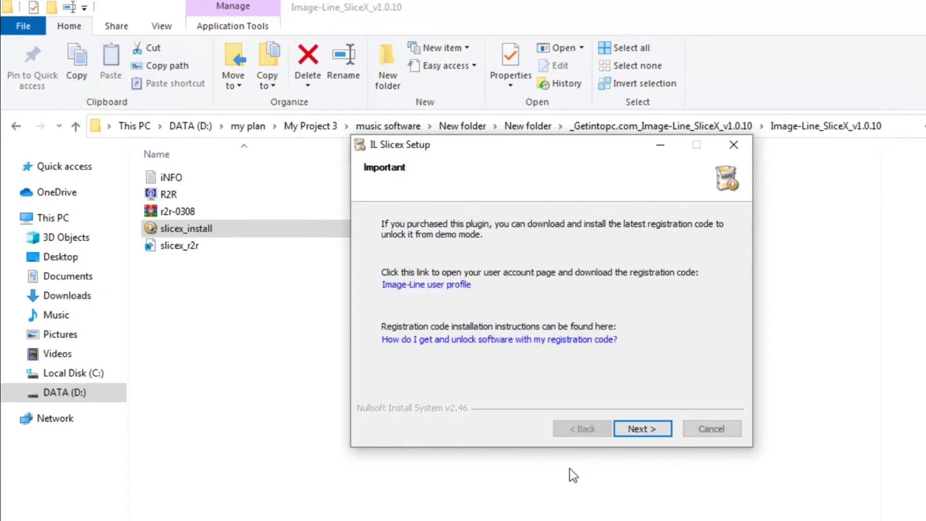
left_click(646, 433)
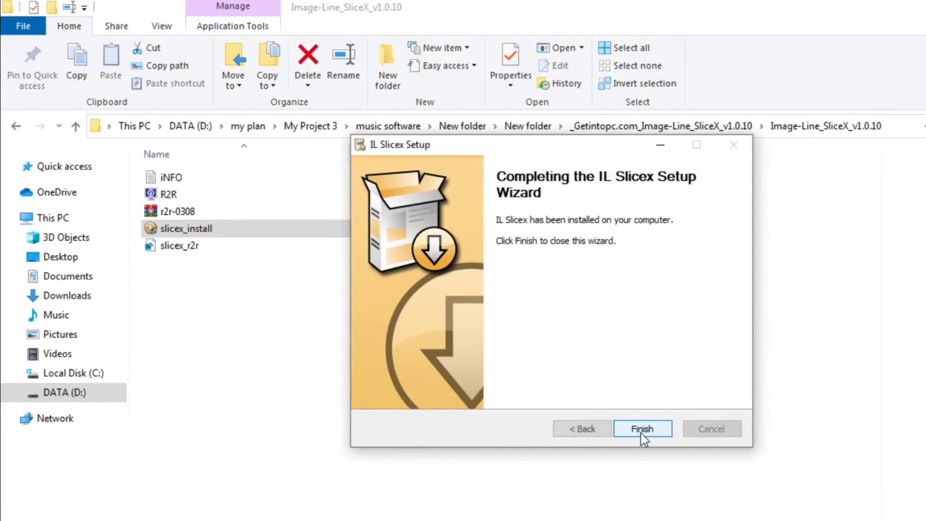
left_click(641, 433)
Step: Merge slicex_r2r into the registry, confirming the keys and dismissing the success message
left_click(180, 245)
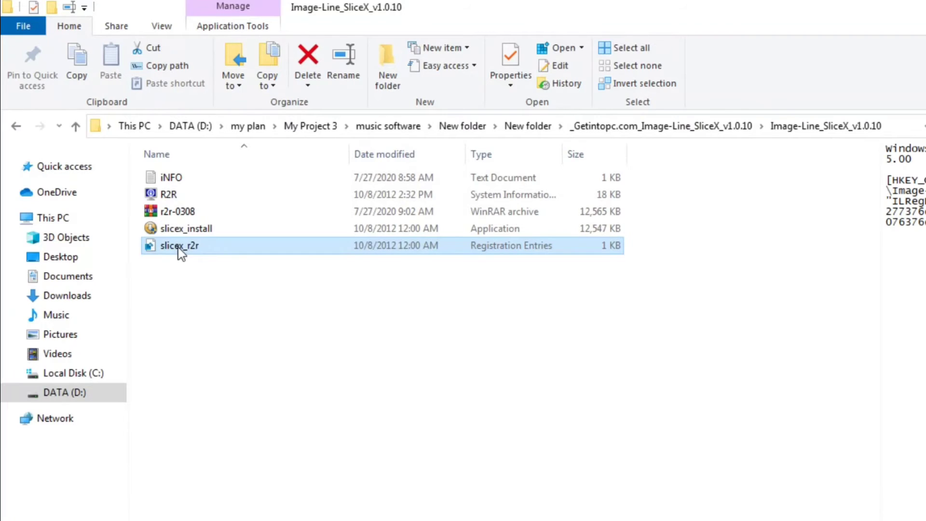
right_click(180, 247)
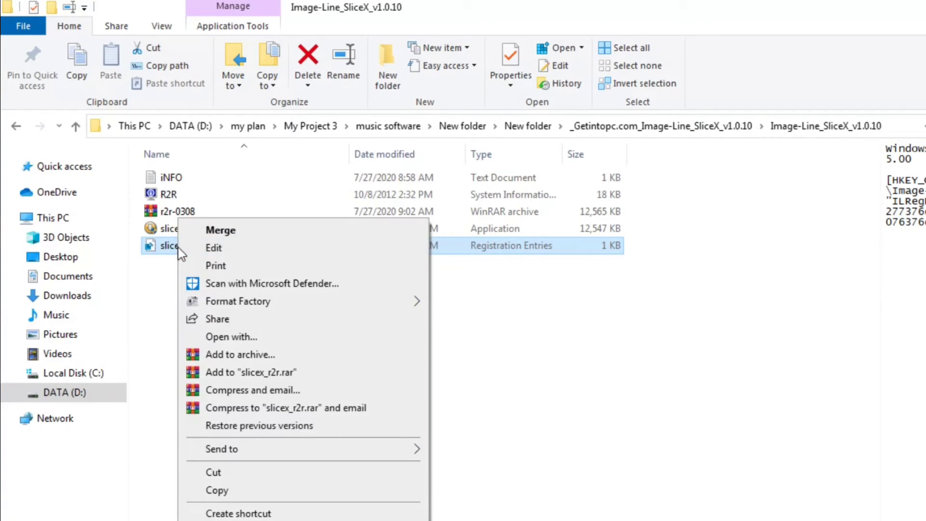
left_click(235, 231)
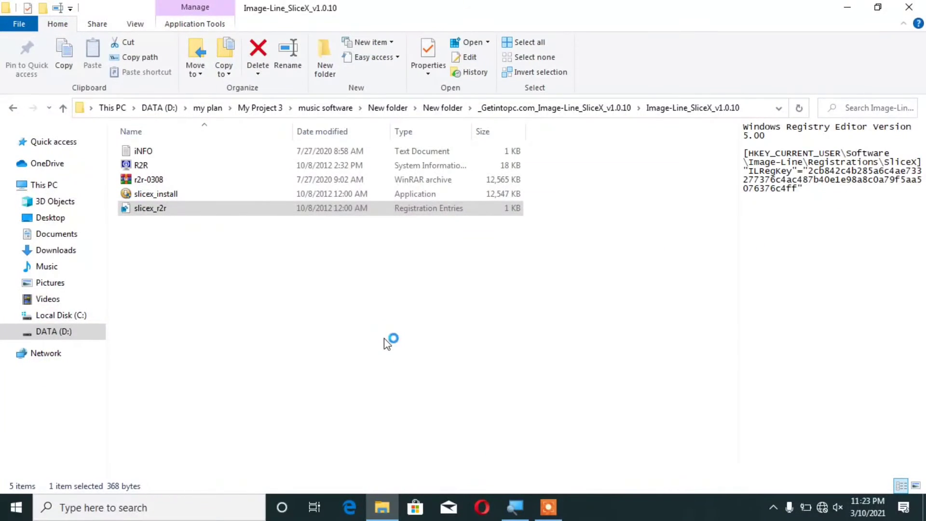
left_click(565, 278)
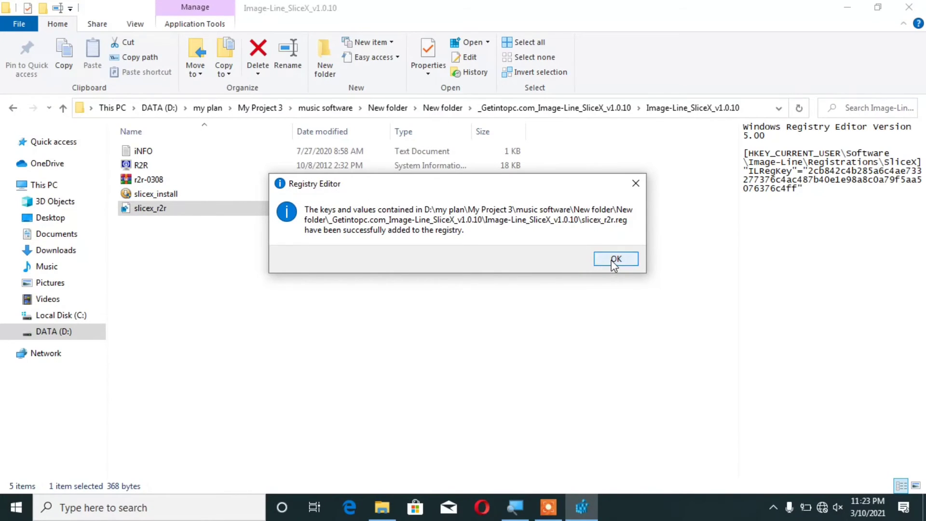
left_click(615, 259)
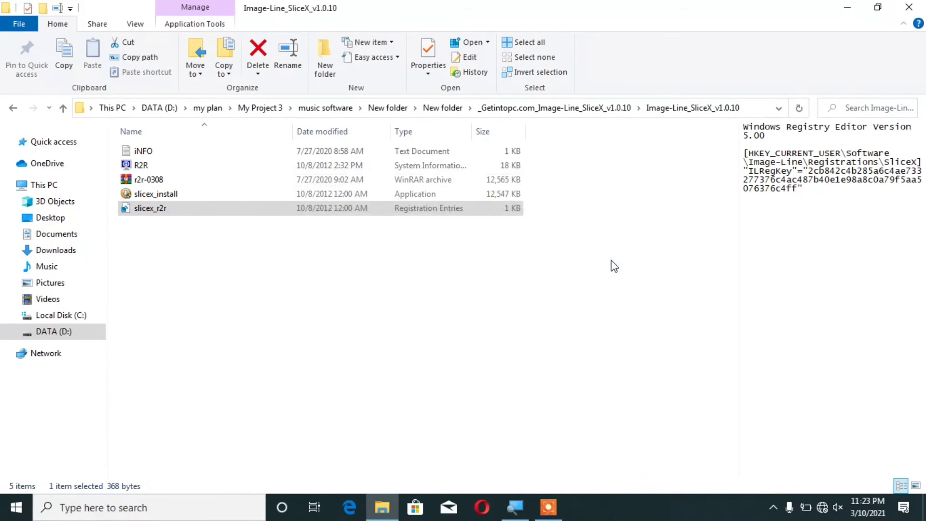
Step: Minimize Explorer and load IL Slicex on track 1 via the 'sli' preset search
left_click(847, 7)
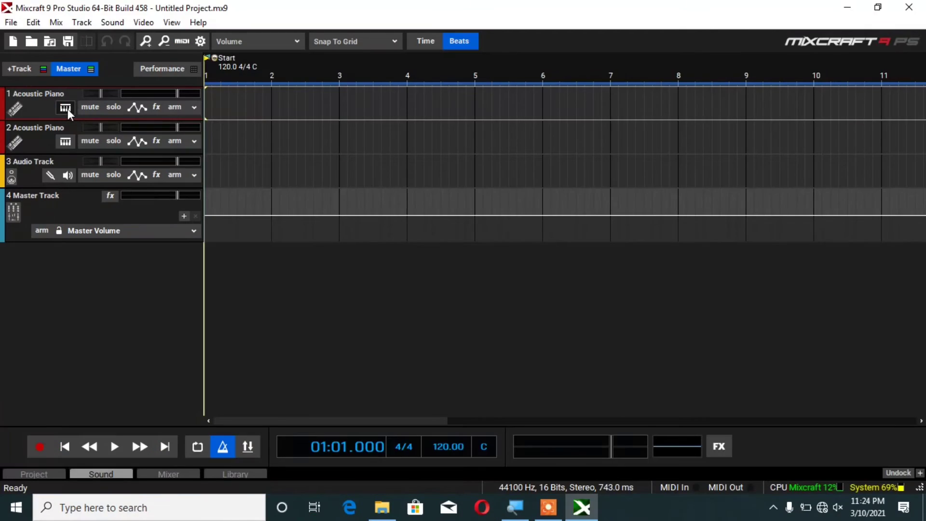
left_click(62, 108)
left_click(512, 101)
type("sli")
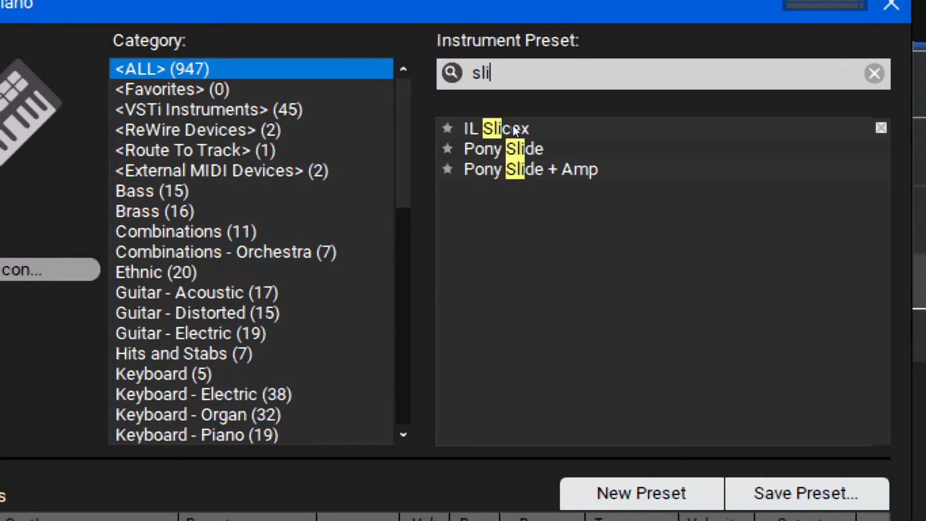
left_click(513, 125)
double_click(513, 128)
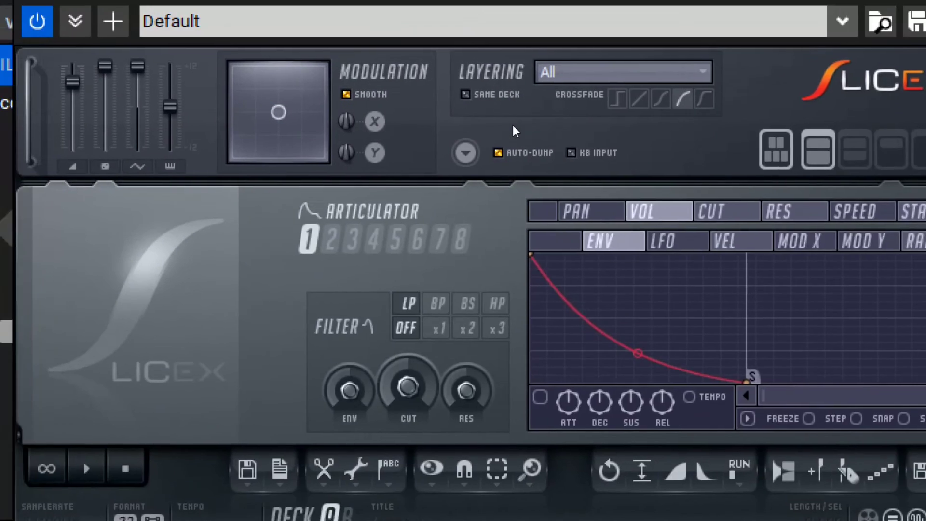